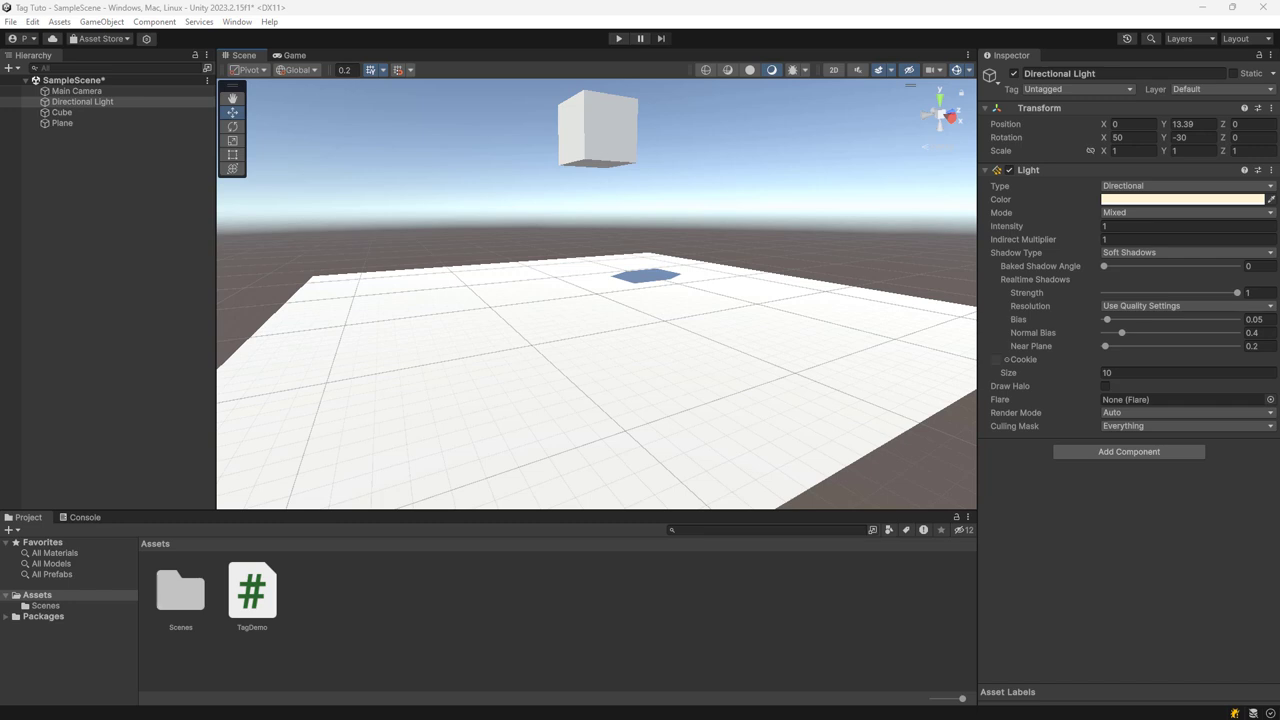
Set the Cube object's tag to 'Cube', then select the Plane in the Hierarchy.
left_click(58, 112)
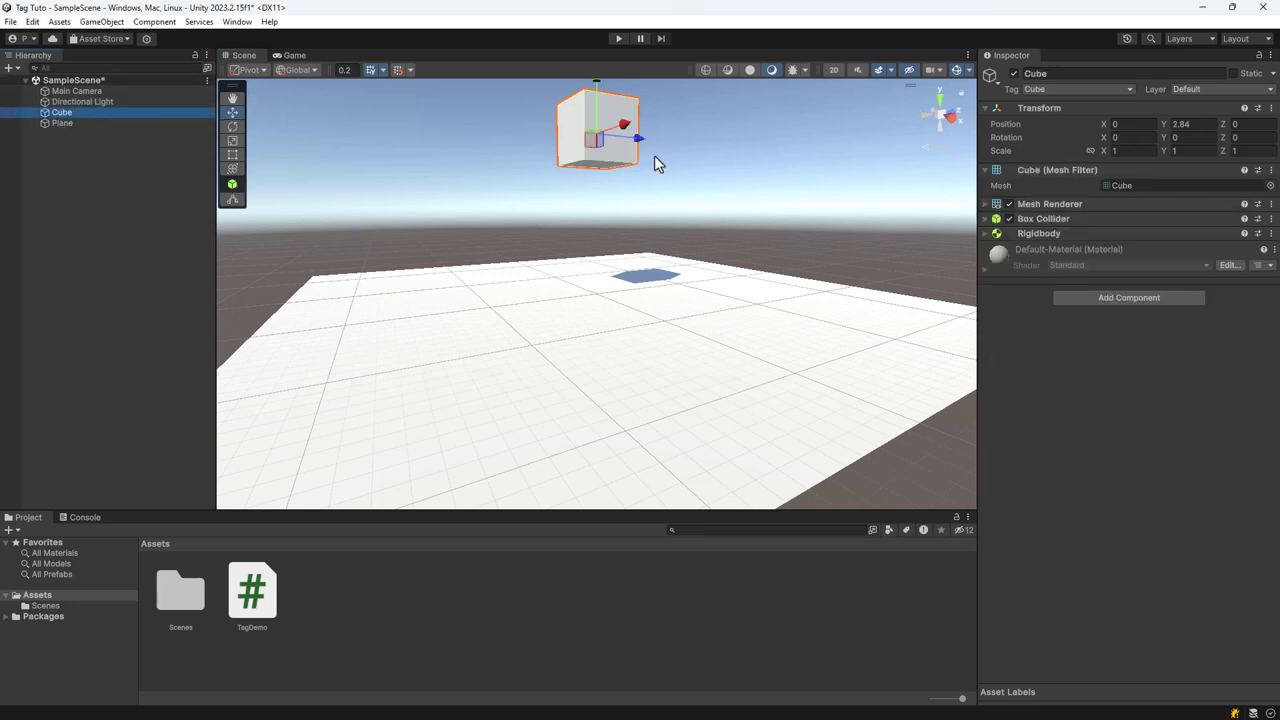
left_click(1050, 91)
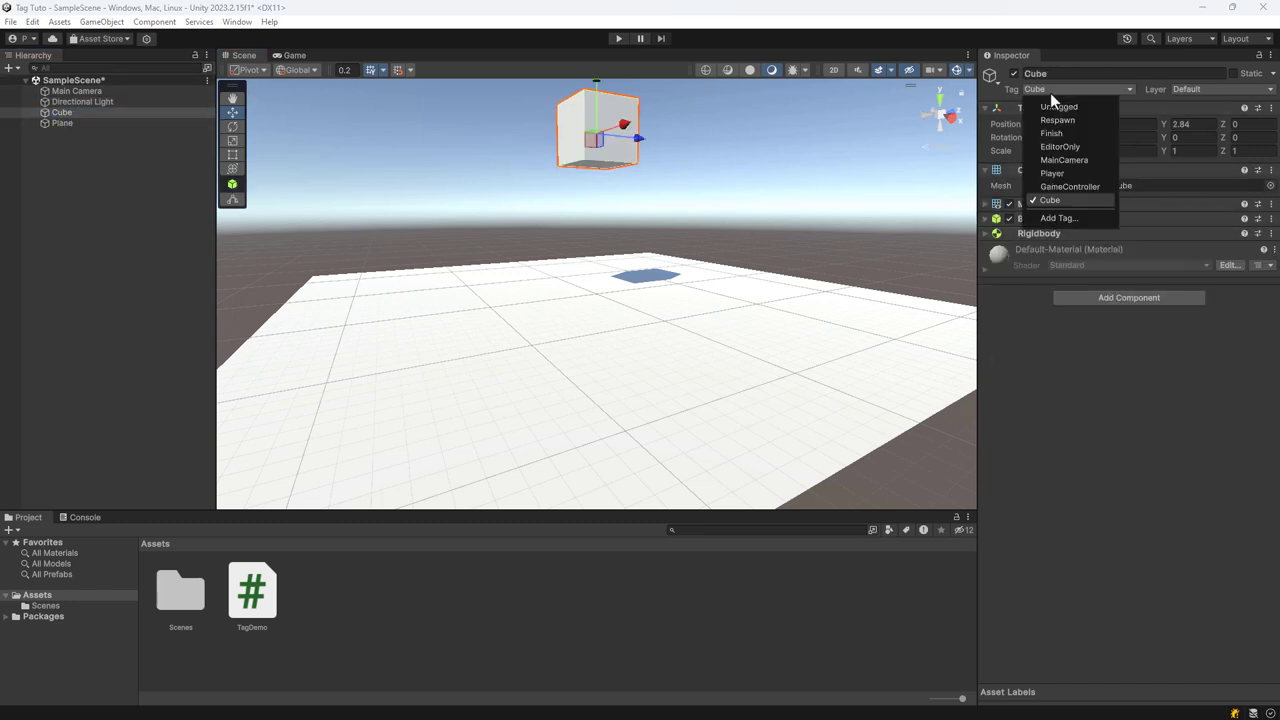
left_click(1060, 203)
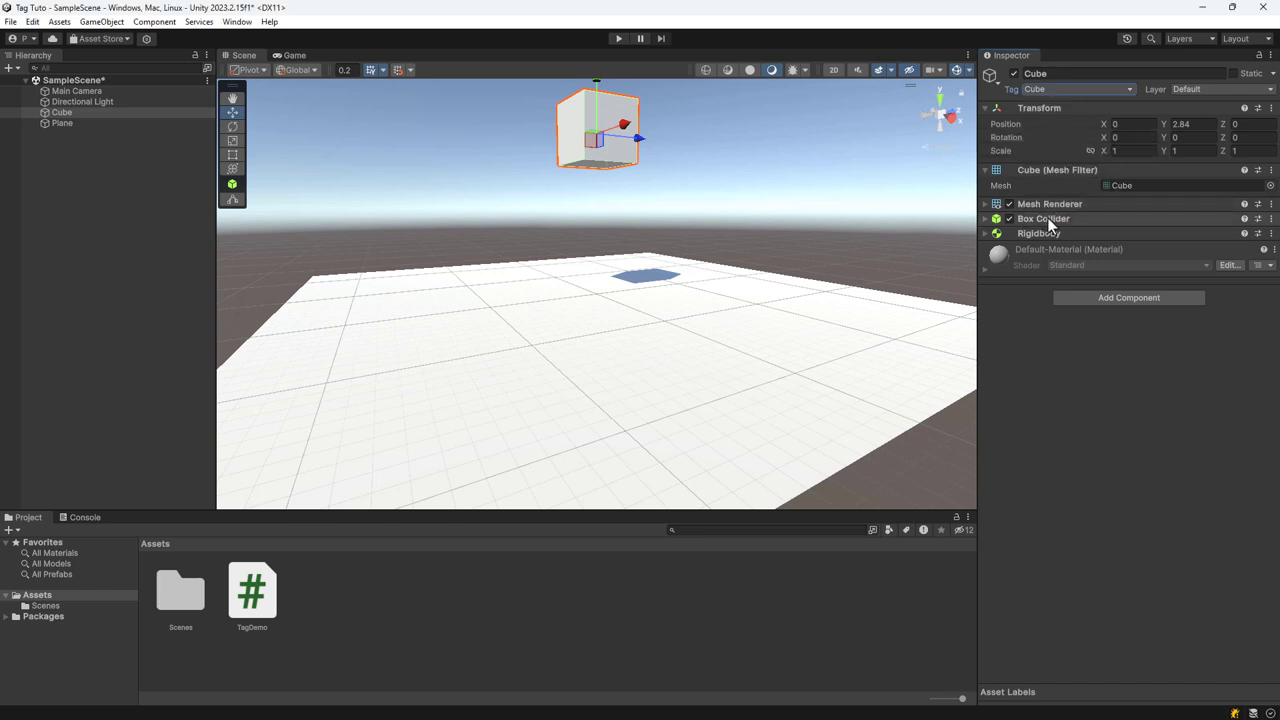
left_click(64, 124)
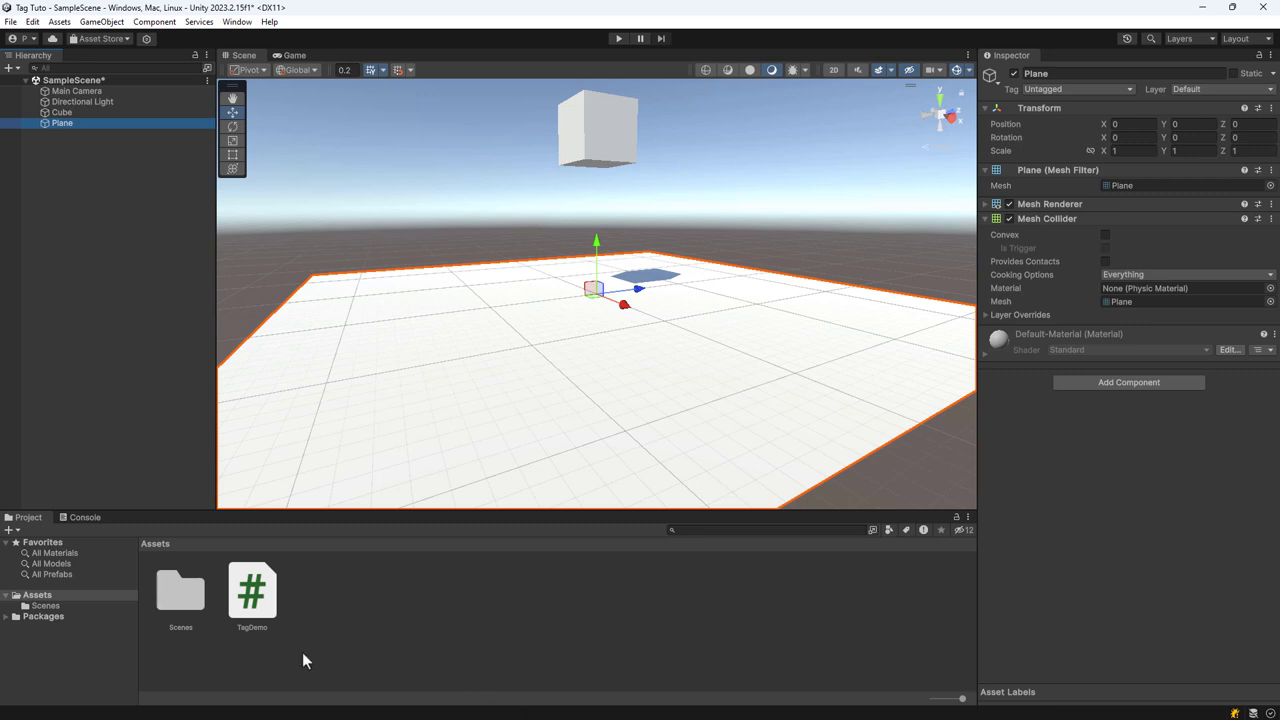
Attach the TagDemo script to the Plane and open it in Visual Studio.
left_click(250, 606)
left_click_drag(250, 606, 1055, 527)
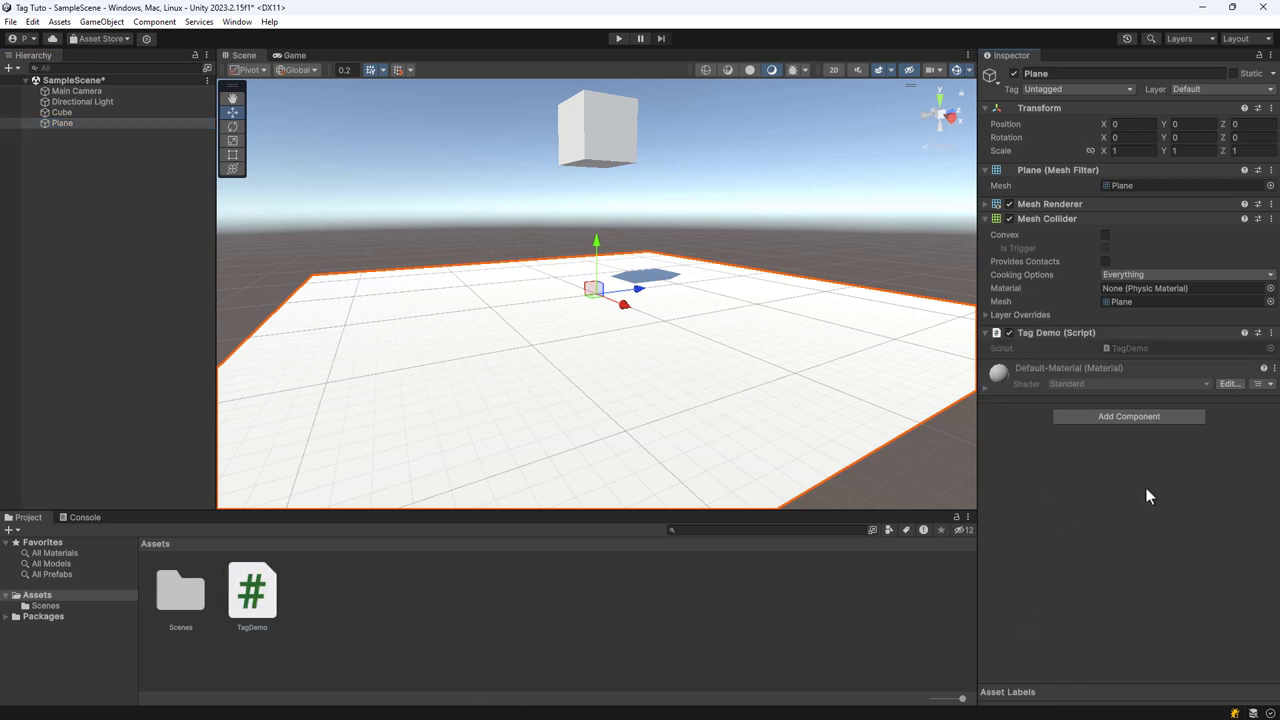
double_click(1177, 346)
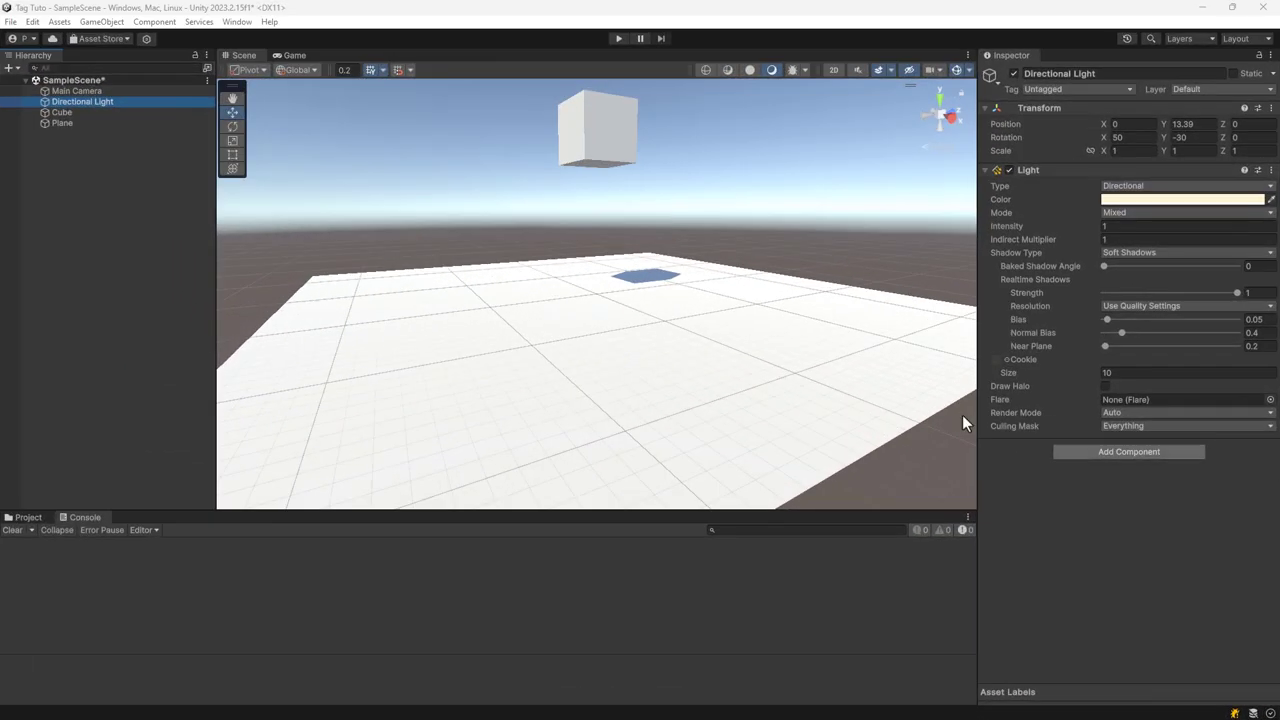
Enter play mode to test the TagDemo collision check.
left_click(618, 38)
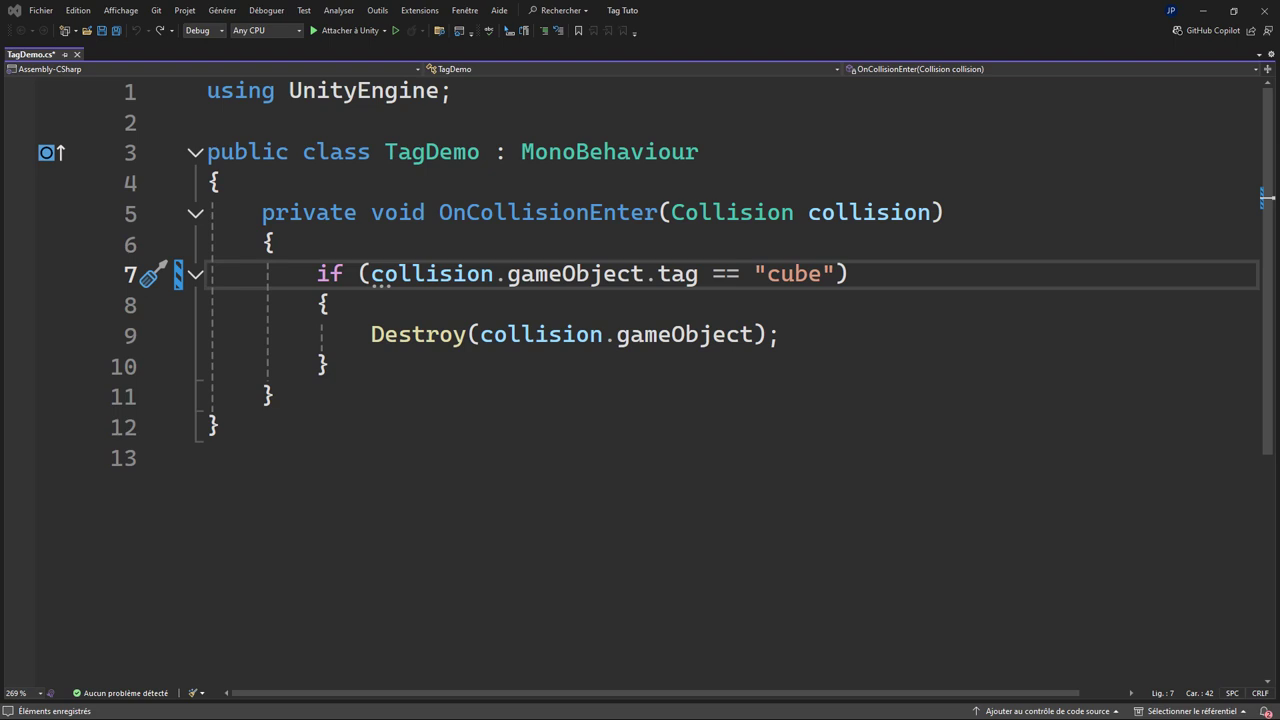
Change 'cube' to 'Cube' on line 7 of TagDemo.cs and save the script.
left_click(781, 276)
key("BackSpace")
type("C")
key("ctrl+s")
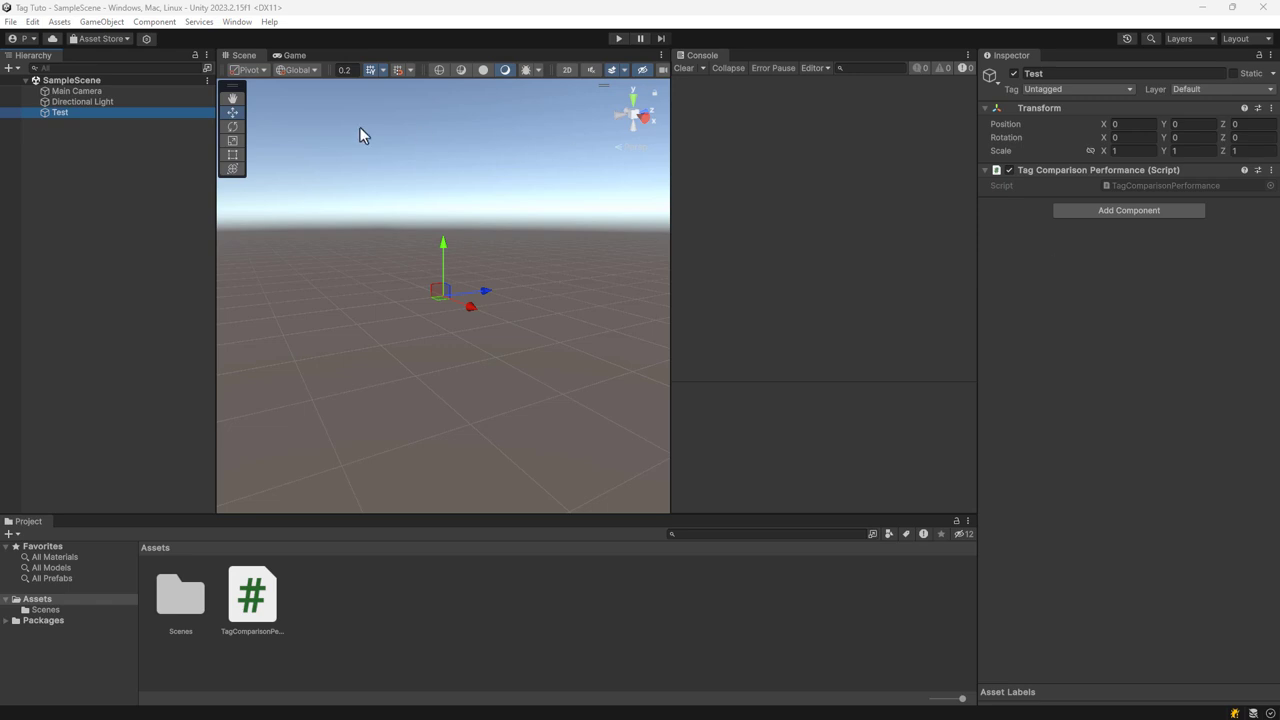
Select the Test object in the Hierarchy.
left_click(61, 113)
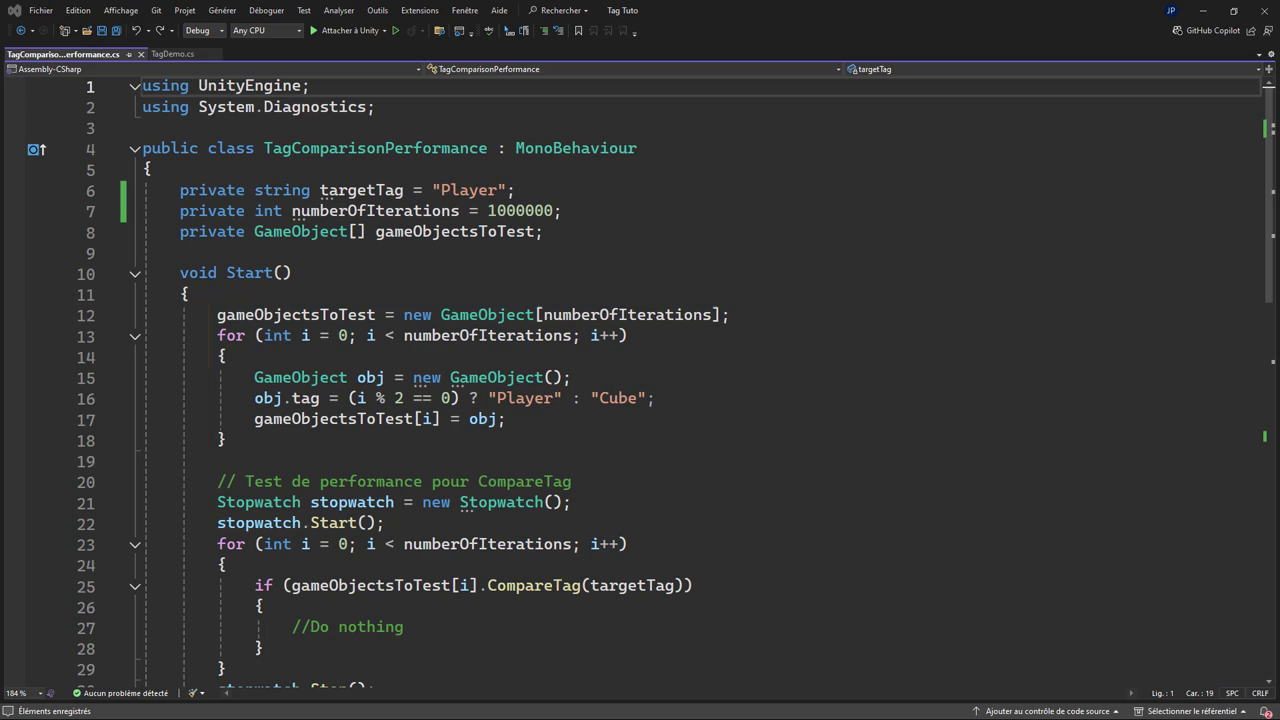
scroll(1140, 421, "down", 3)
scroll(1139, 421, "down", 1)
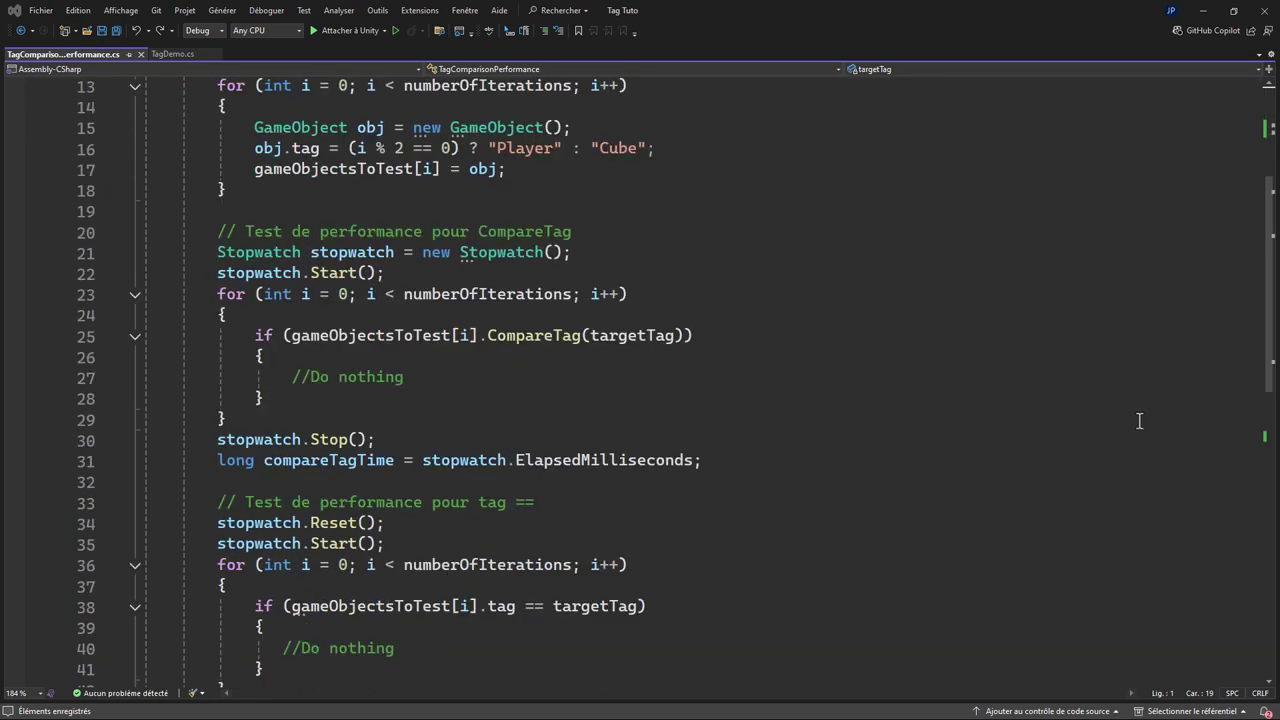
scroll(1139, 421, "down", 1)
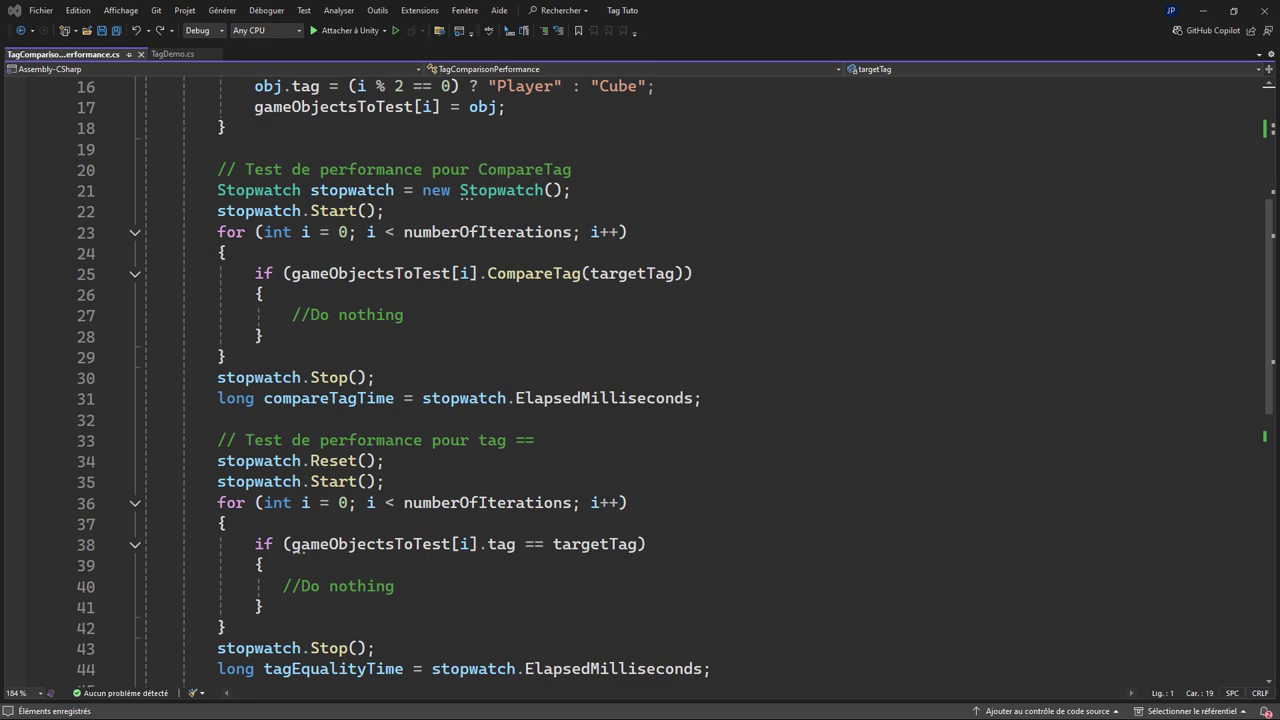
Scroll to the end of the TagComparisonPerformance script to finish reviewing it.
scroll(1103, 478, "down", 2)
scroll(1103, 478, "down", 2)
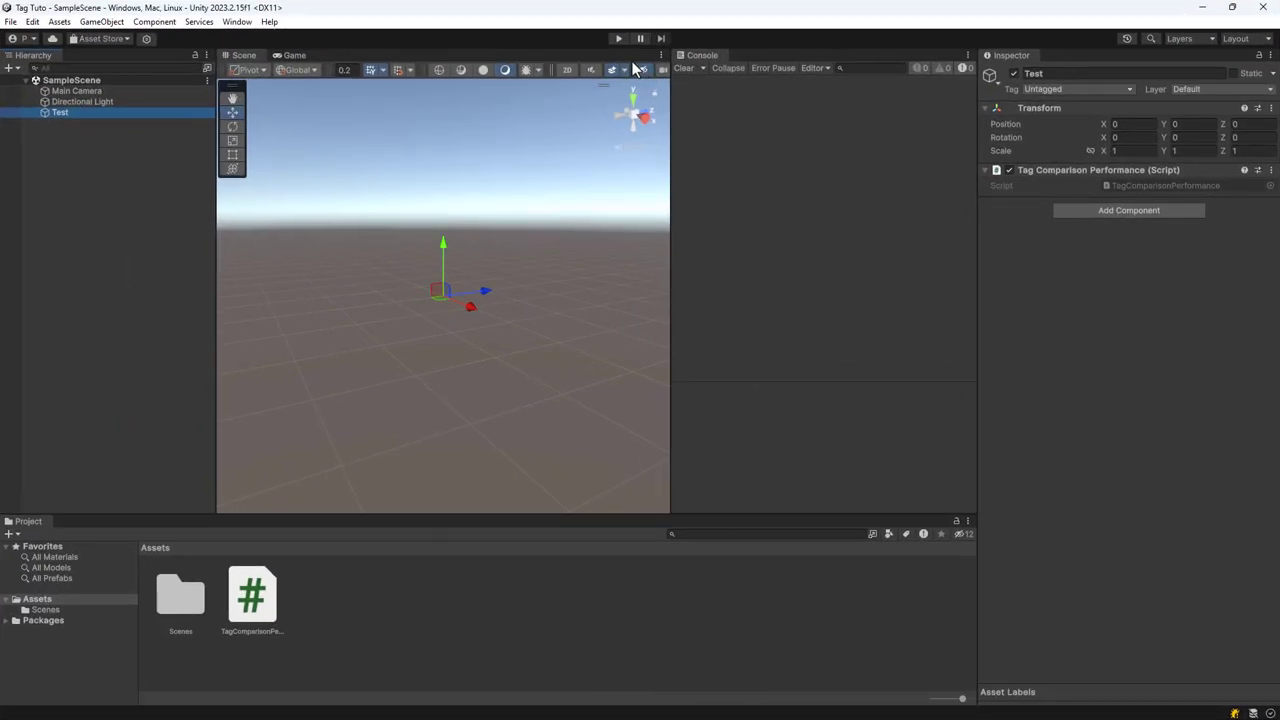
Run the scene to log CompareTag (294 ms) versus tag == (656 ms) timings.
left_click(617, 38)
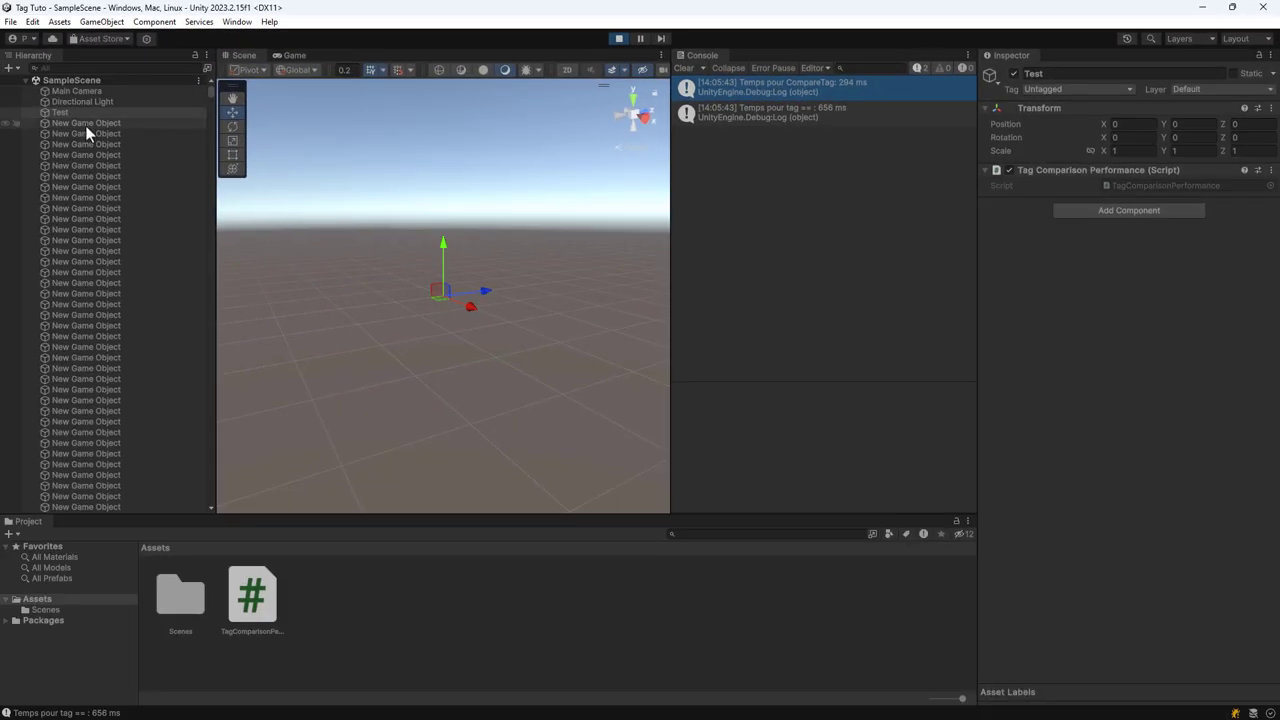
Check the tags of the first four New Game Objects, alternating Player and Cube.
left_click(85, 124)
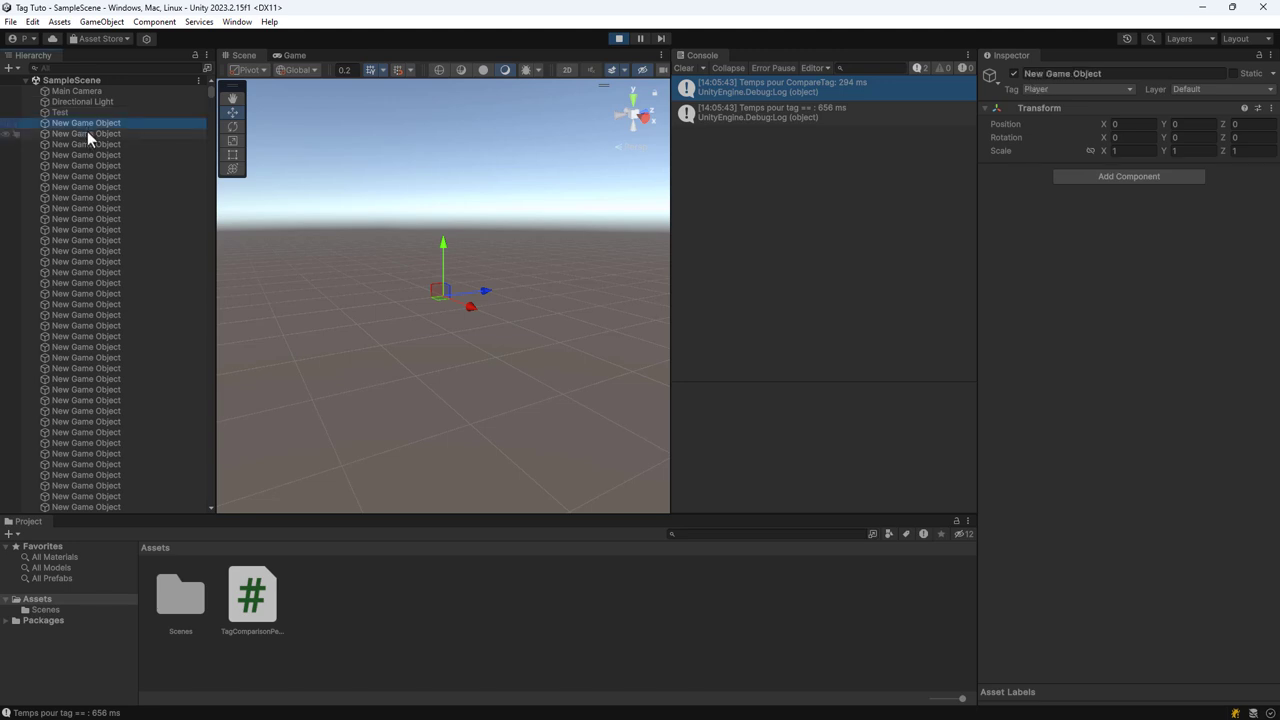
left_click(87, 133)
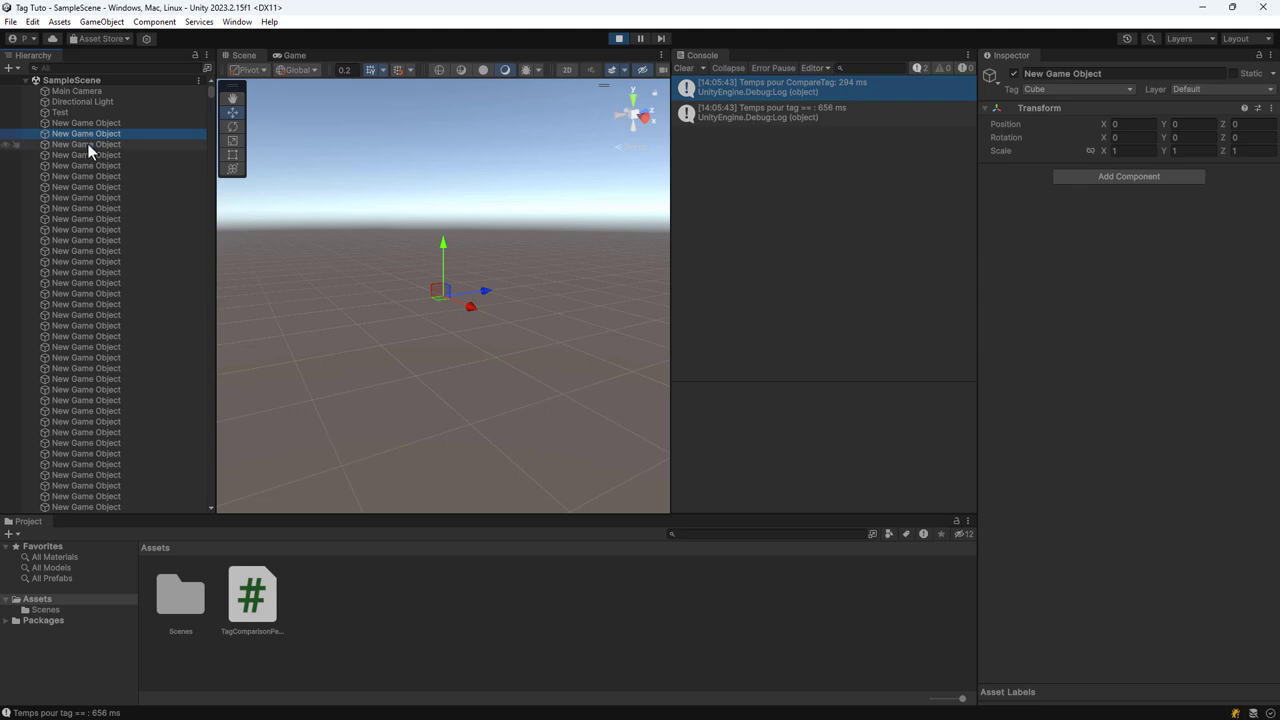
left_click(87, 143)
left_click(89, 152)
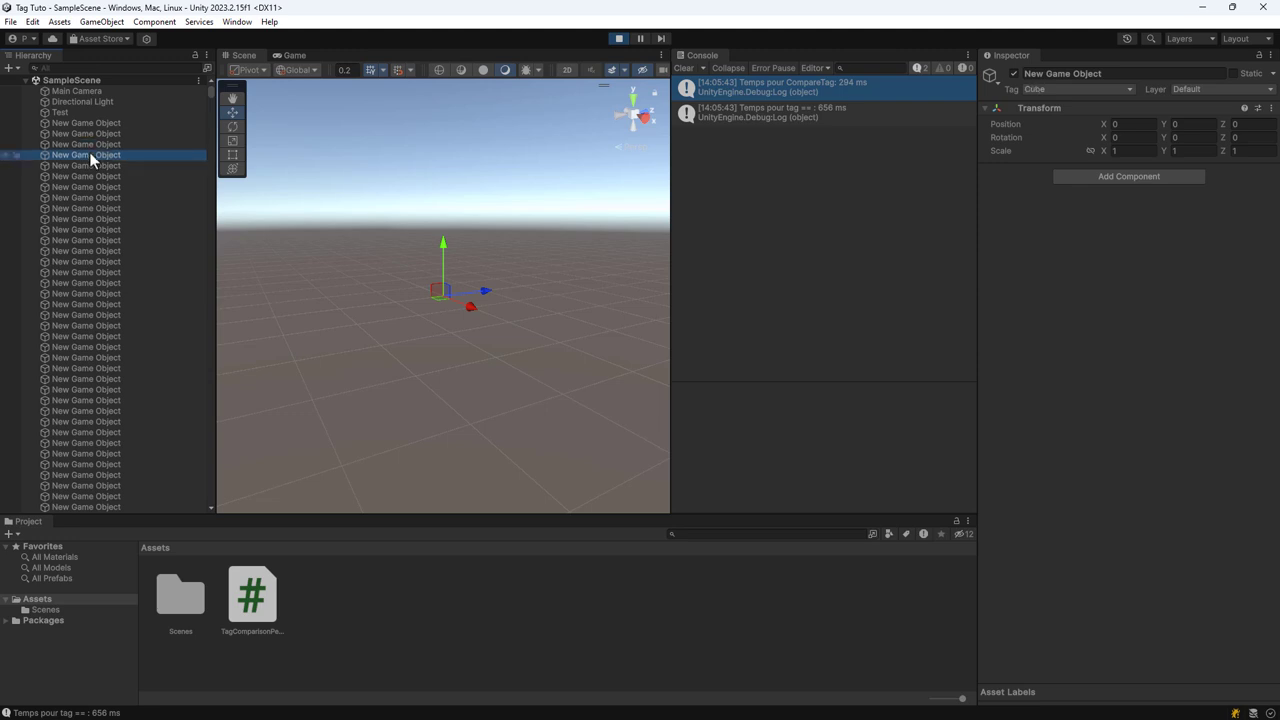